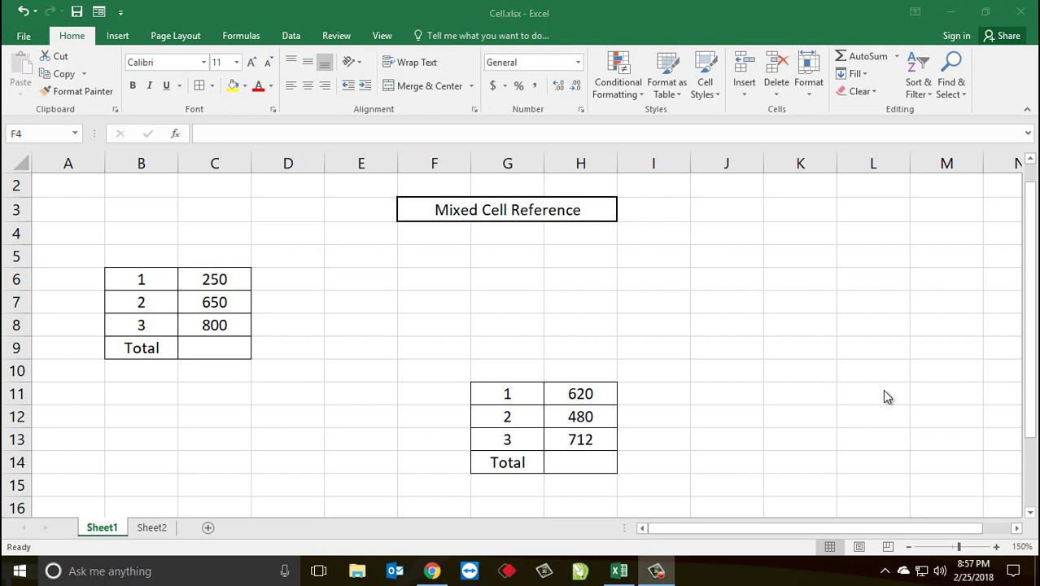
Select the 250 value in C6 and move down column C to the empty Total cell C9
key(BackSpace)
click(204, 278)
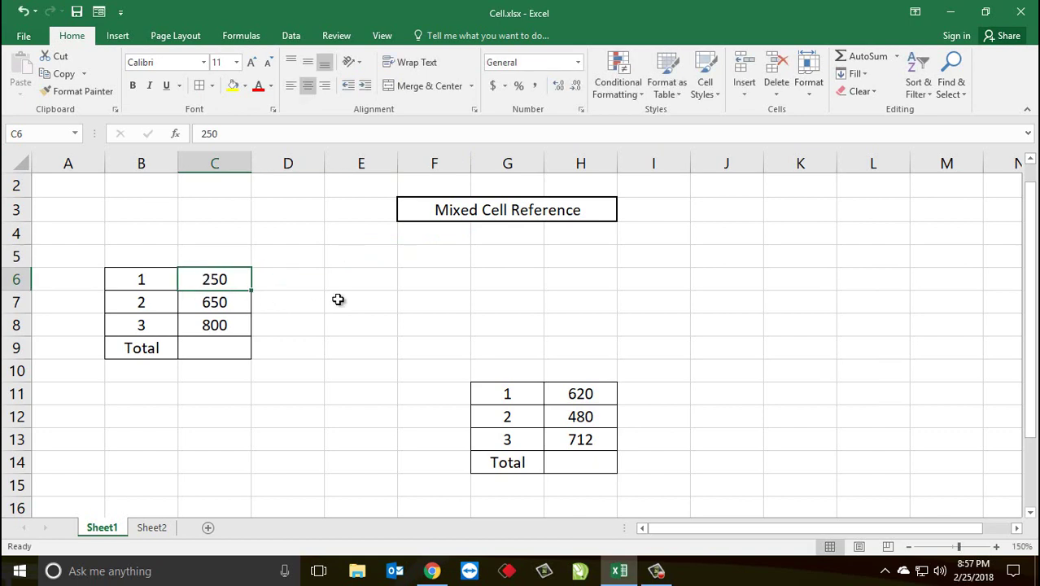
key(Down)
key(Down)
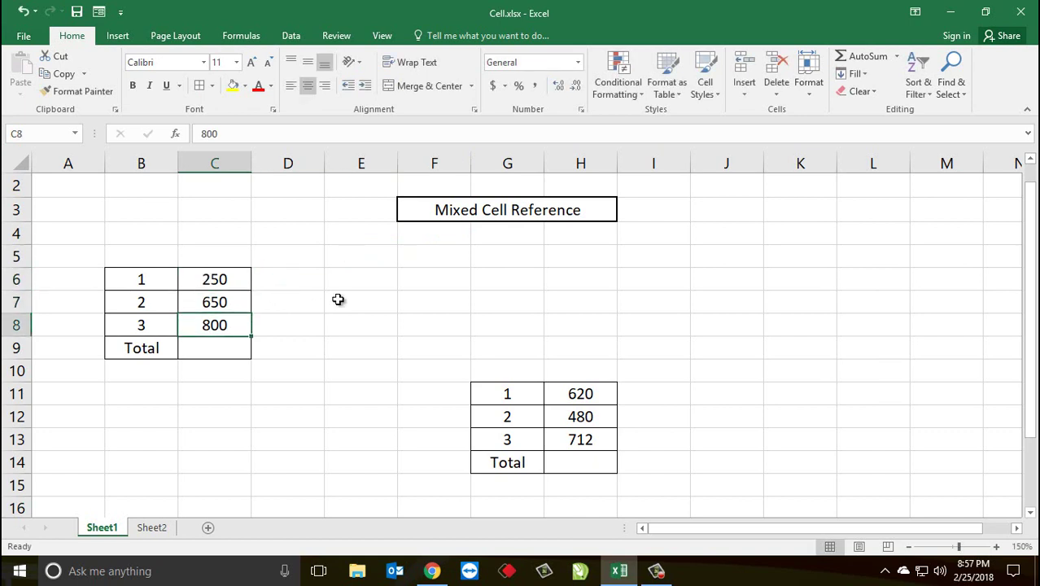
key(Down)
key(Down)
key(Up)
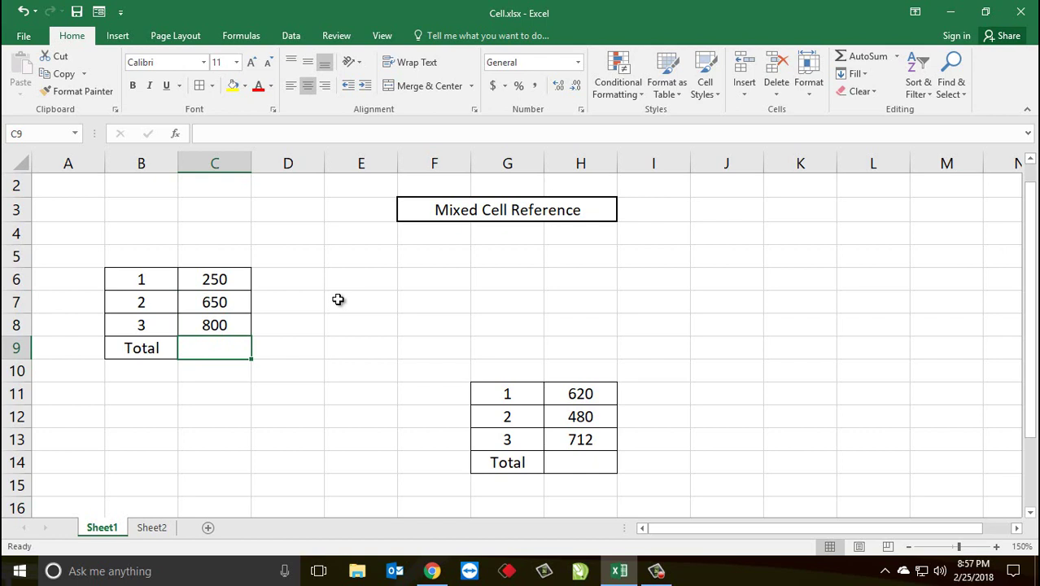
Enter =C6+C7+C8 in C9 by pointing at the three values, giving 1700
text(=)
key(Up)
key(Up)
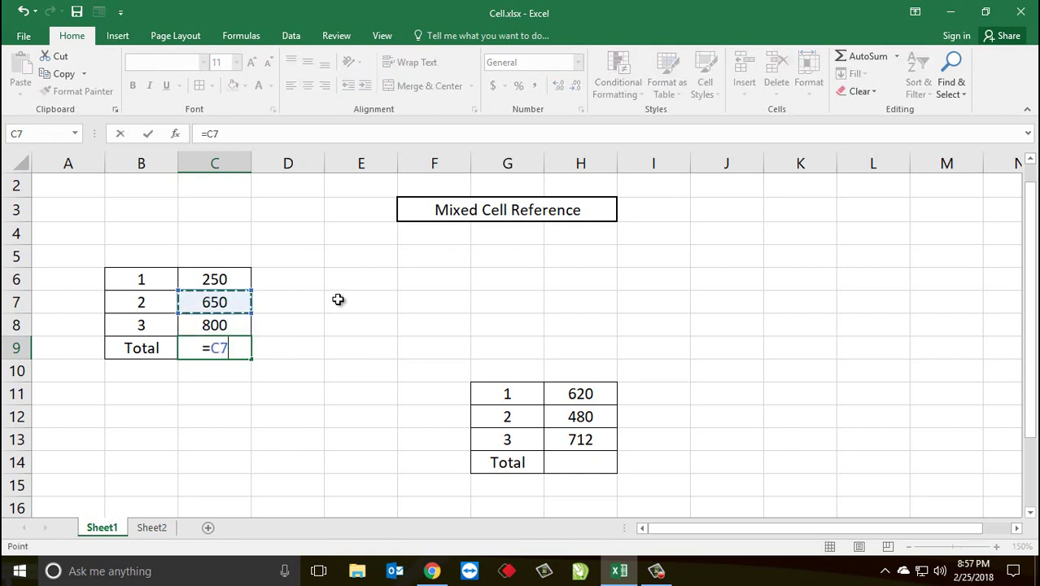
key(Up)
text(+)
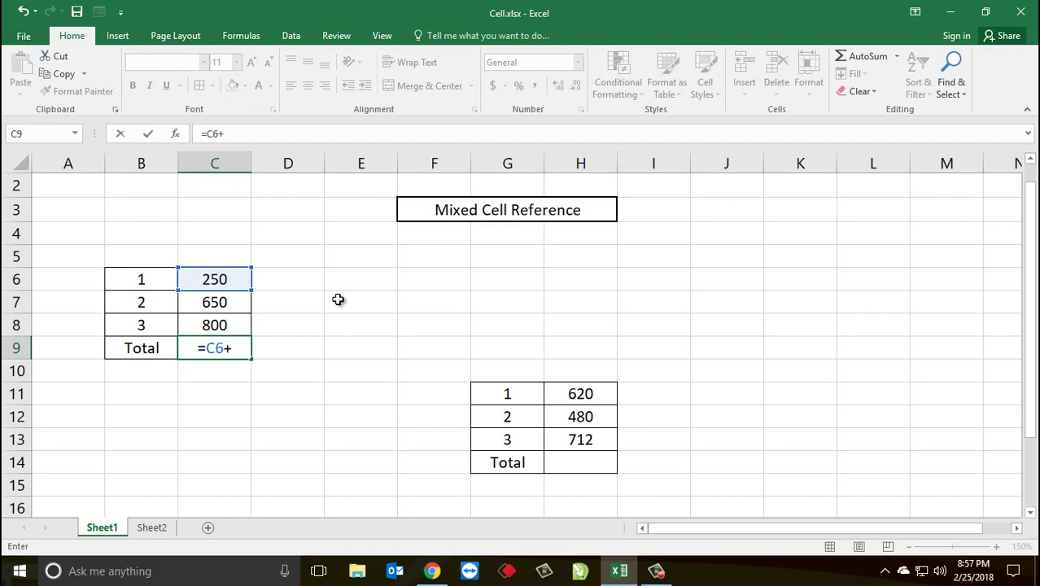
key(Up)
key(Up)
text(+)
key(Up)
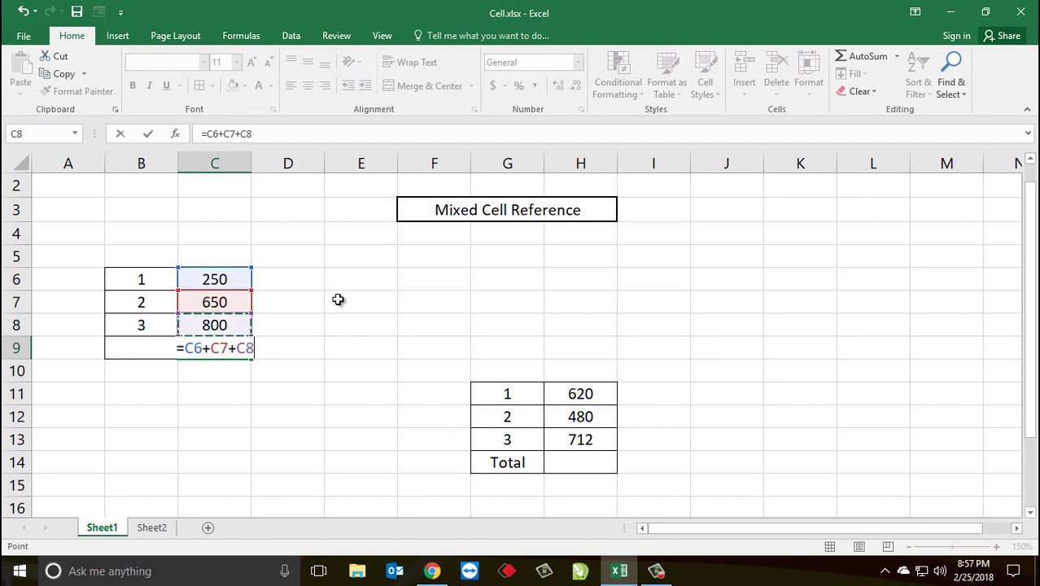
key(Return)
key(Up)
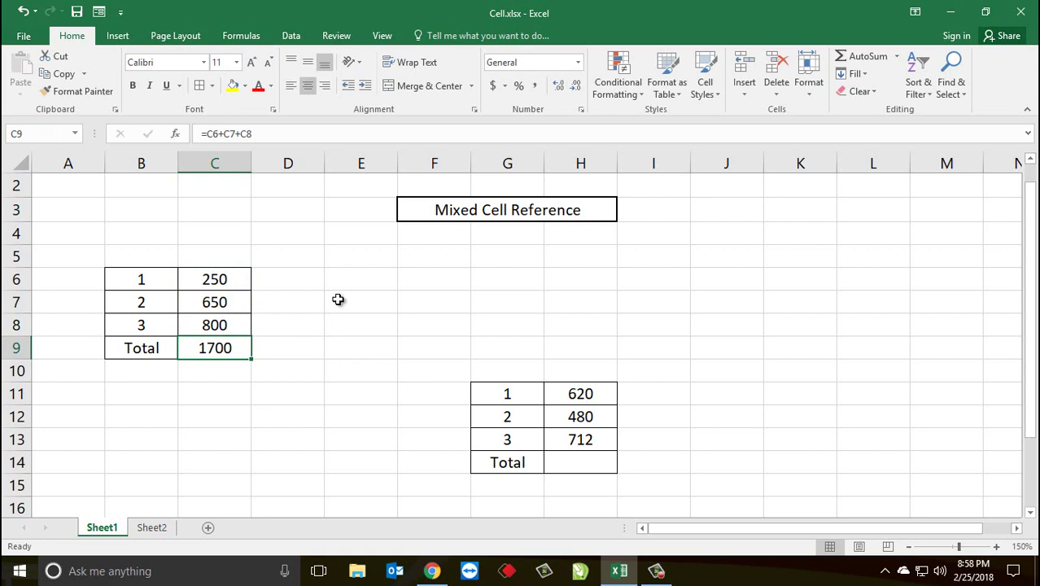
key(ctrl+c)
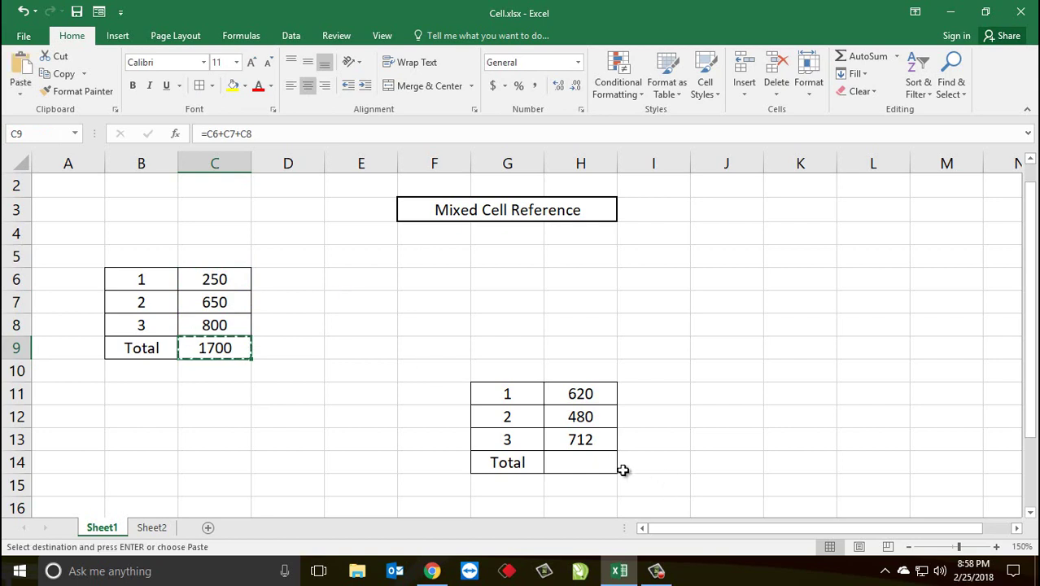
click(612, 467)
key(ctrl+v)
key(Escape)
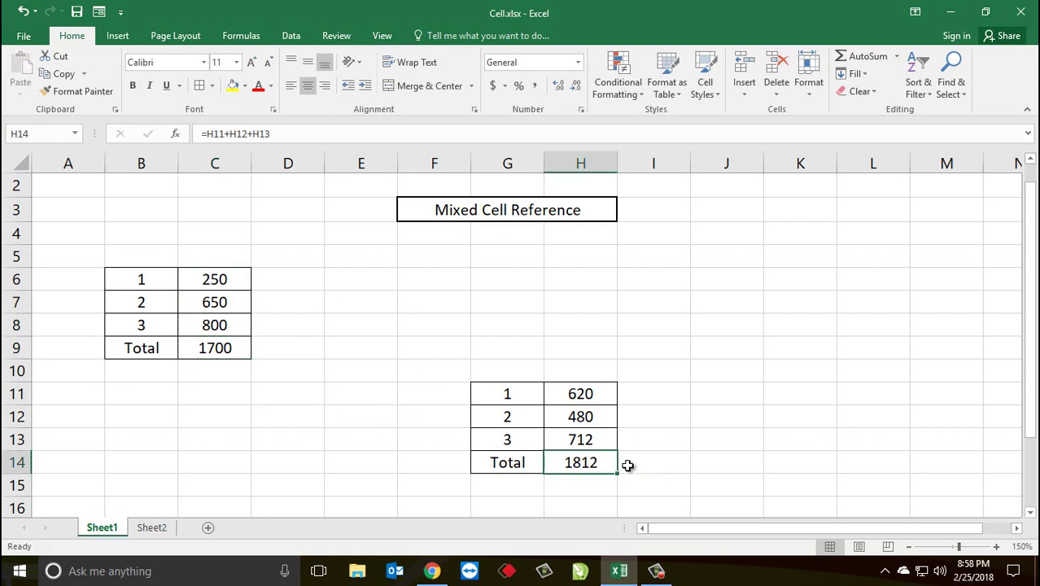
key(F2)
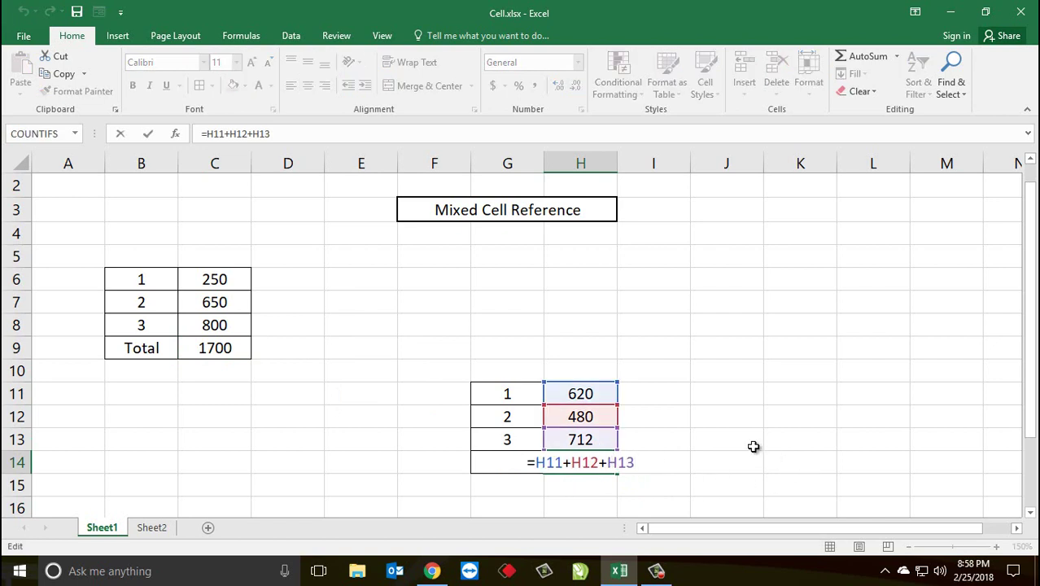
key(Escape)
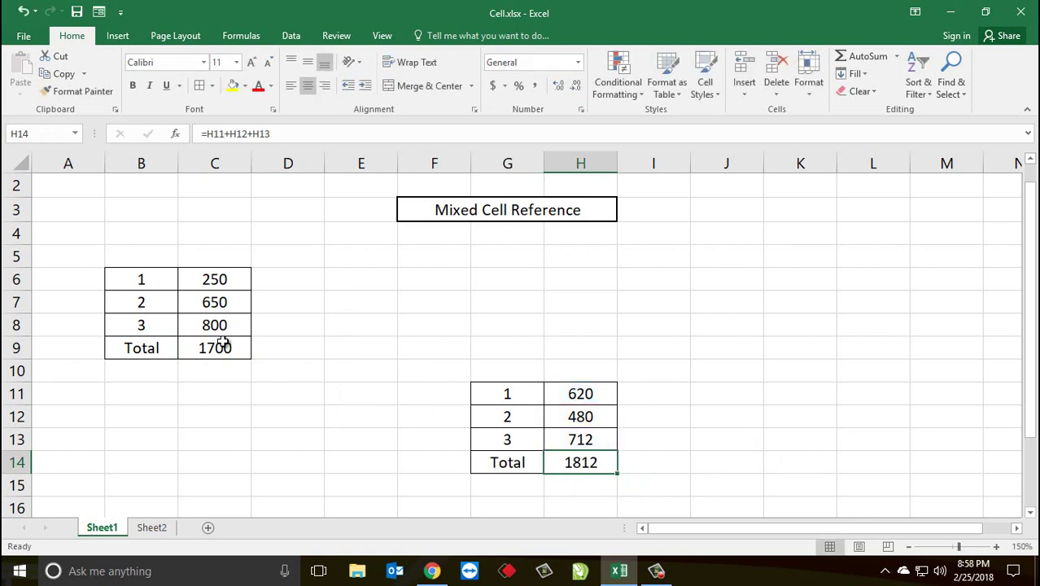
click(225, 341)
click(570, 464)
key(ctrl+z)
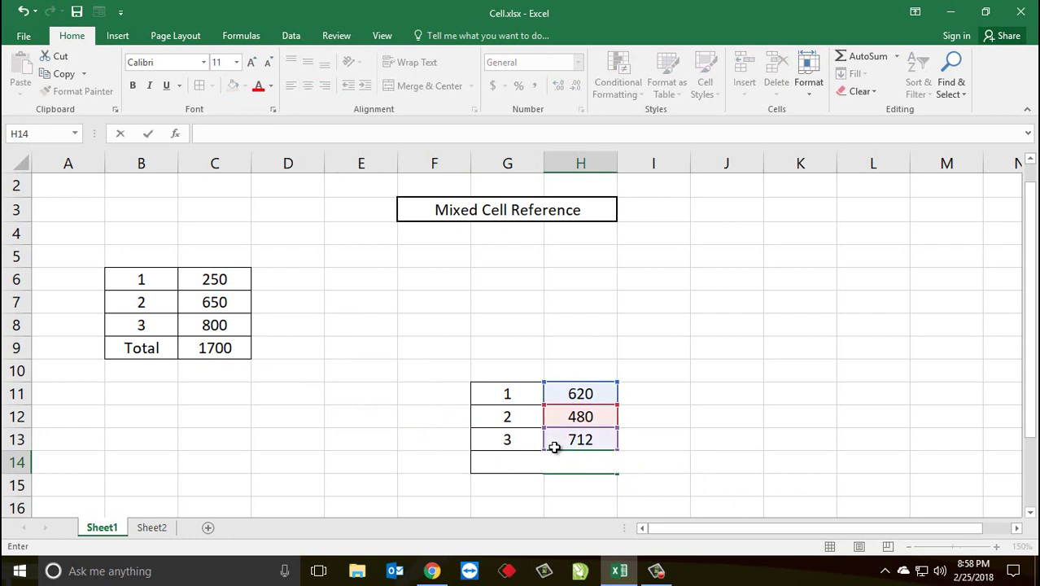
key(Left)
key(Left)
key(Left)
key(Left)
key(Up)
key(Up)
key(Up)
key(Up)
key(Up)
Make all three references in C9 absolute with F4, giving =$C$6+$C$7+$C$8
key(Left)
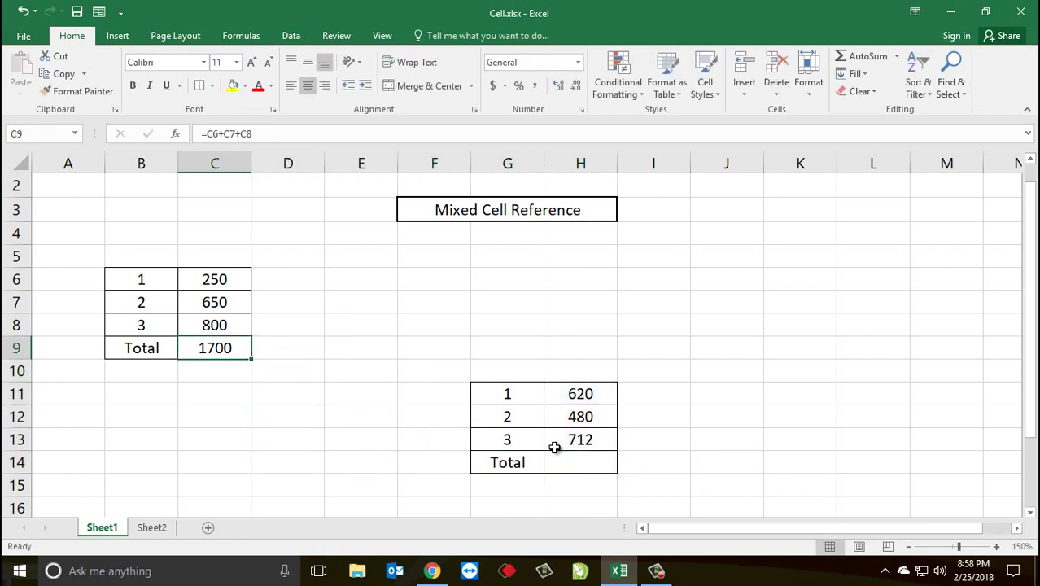
key(F2)
key(Left)
key(Left)
key(Left)
key(Left)
key(Left)
key(Left)
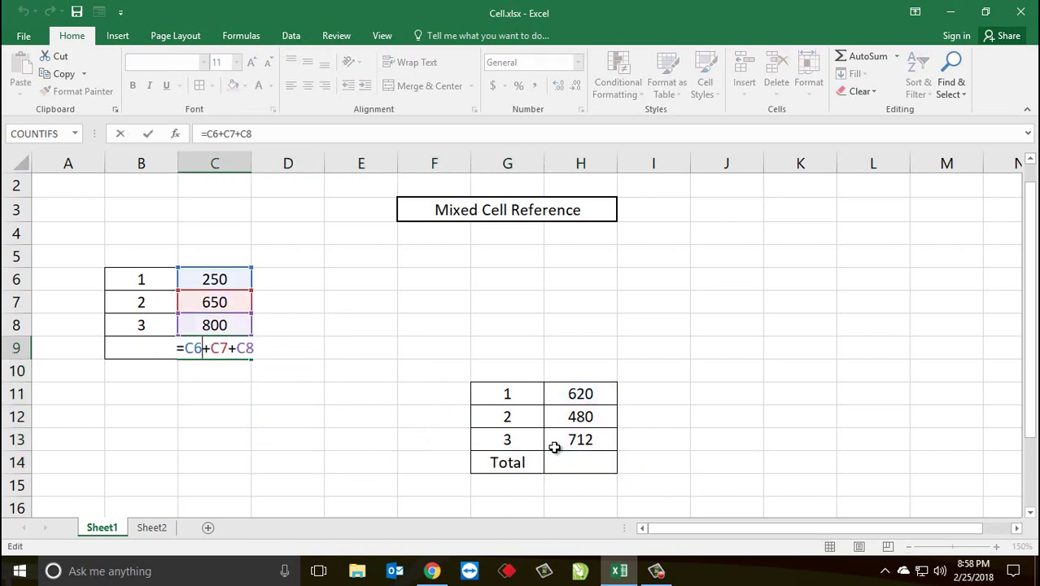
key(Left)
key(F4)
key(Right)
key(Right)
key(F4)
key(Right)
key(Right)
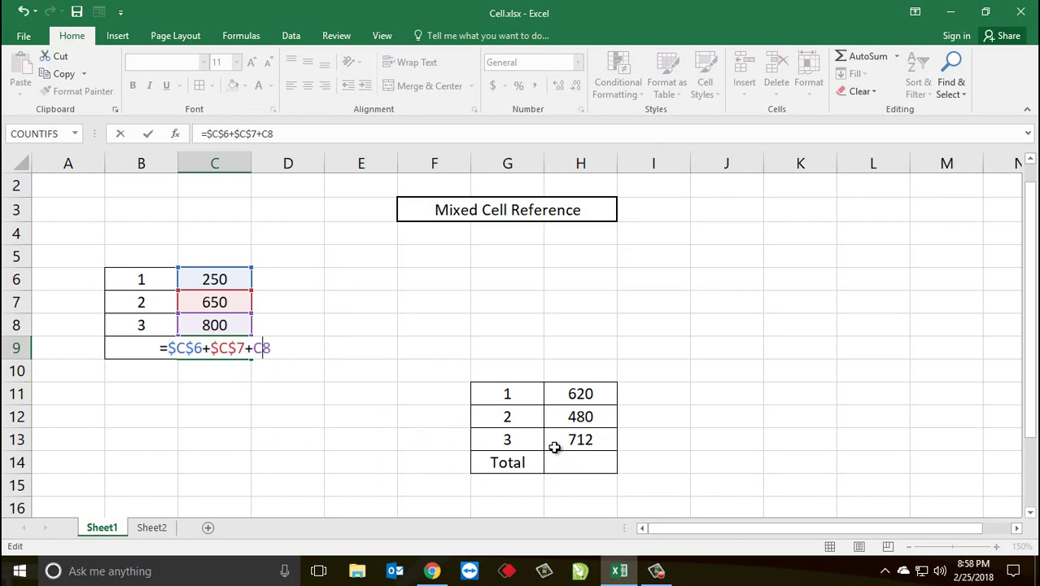
key(F4)
key(ctrl+Return)
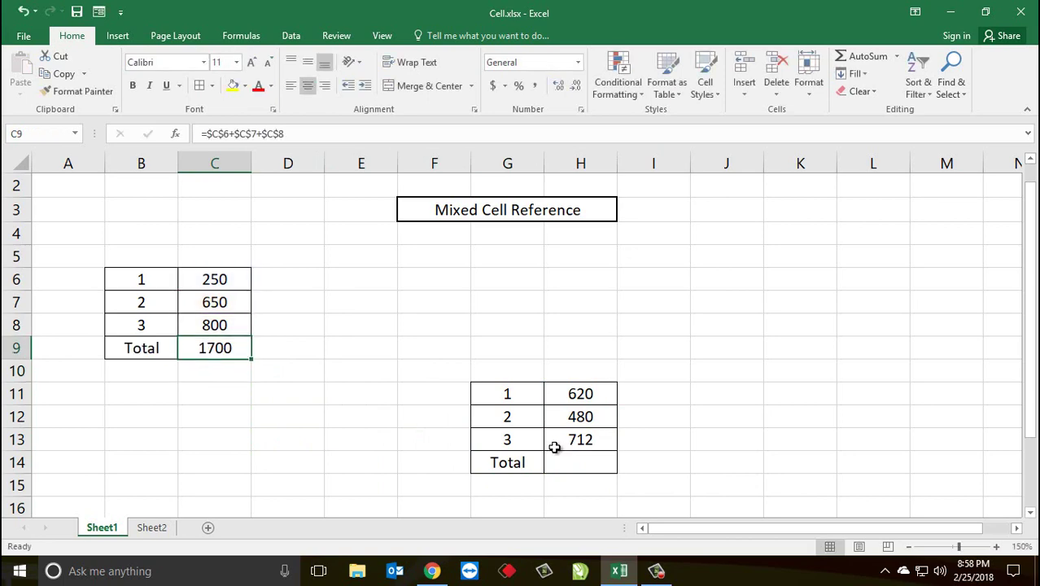
Copy C9 and paste the absolute formula into the second table's Total H14
key(ctrl+c)
key(Right)
key(Right)
key(Right)
key(Right)
key(Right)
key(Down)
key(Down)
key(Down)
key(Down)
key(Down)
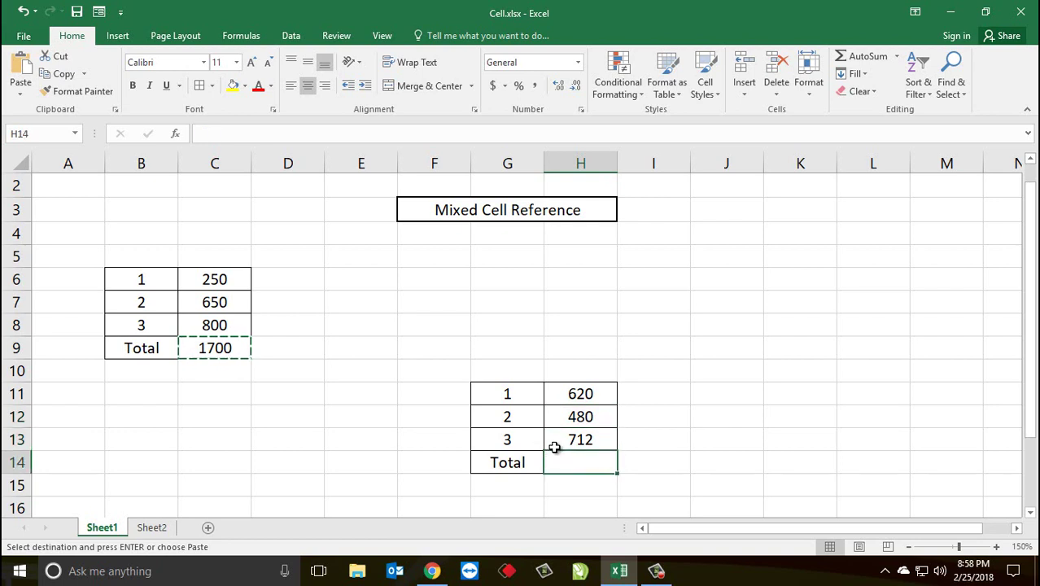
key(ctrl+v)
key(Escape)
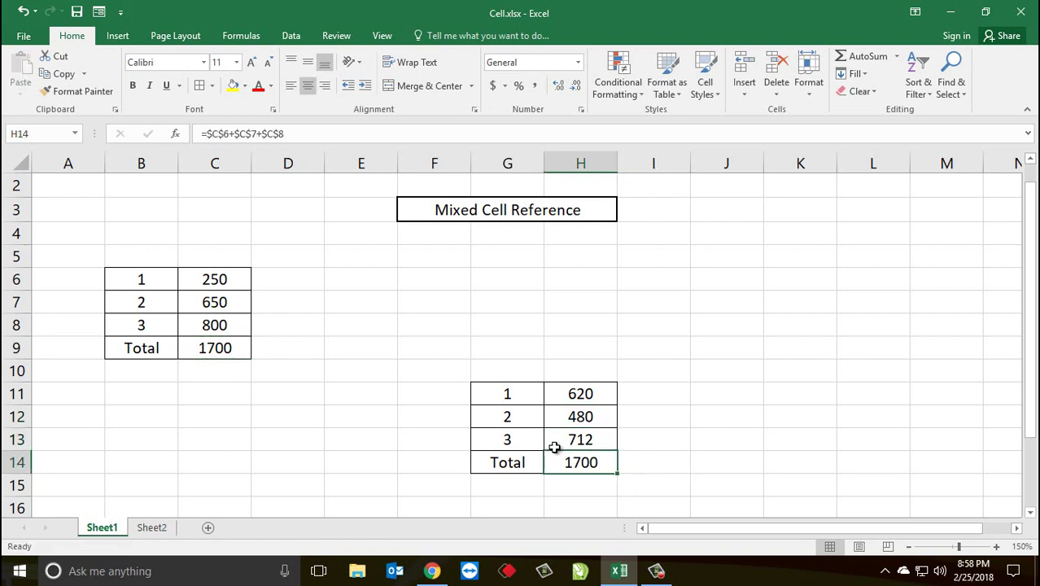
Inspect H14's pasted formula, then clear H14 and return to the first table
key(F2)
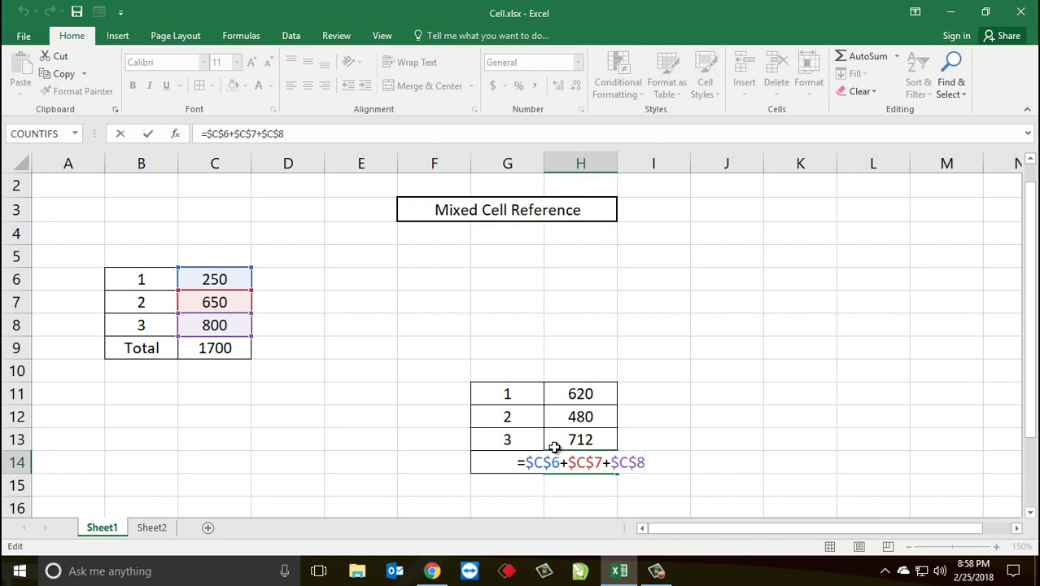
key(Return)
key(Up)
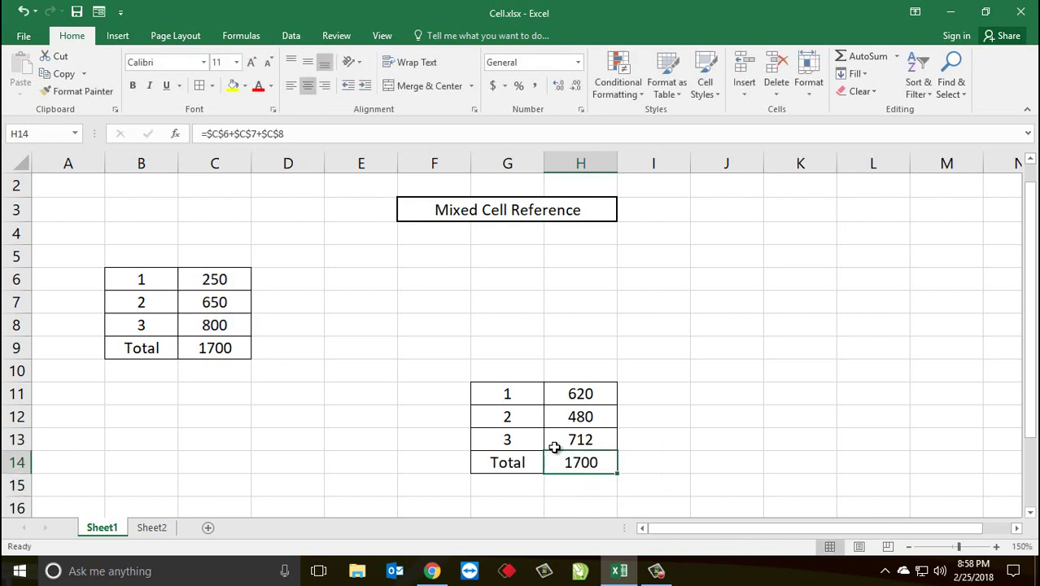
key(Delete)
key(Left)
key(Left)
key(Left)
key(Left)
key(Left)
key(Up)
key(Up)
key(Up)
key(Up)
key(Up)
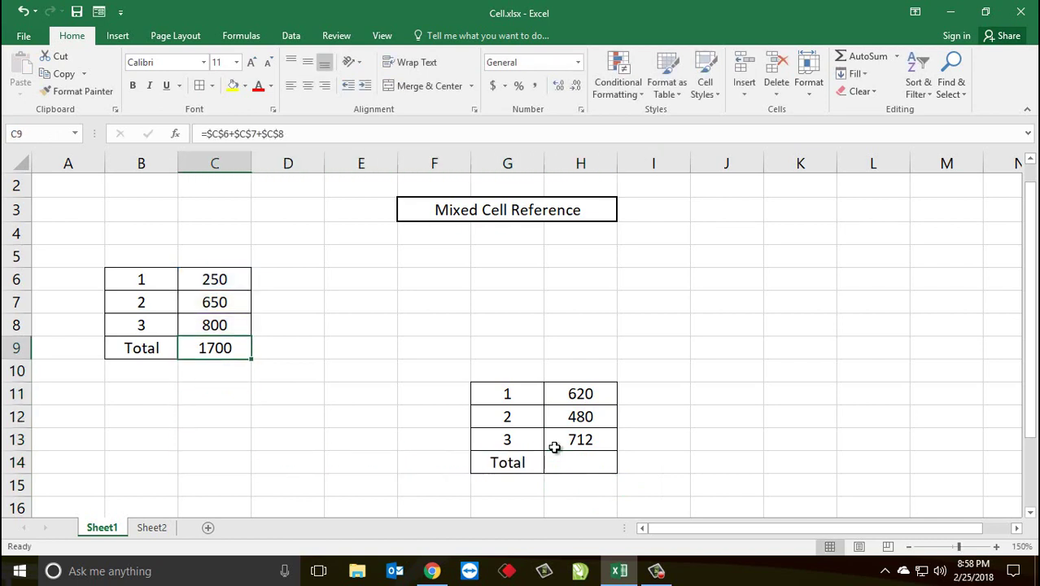
Delete C9's absolute formula and re-enter the relative =C6+C7+C8, showing 1700
key(Delete)
key(Right)
key(Left)
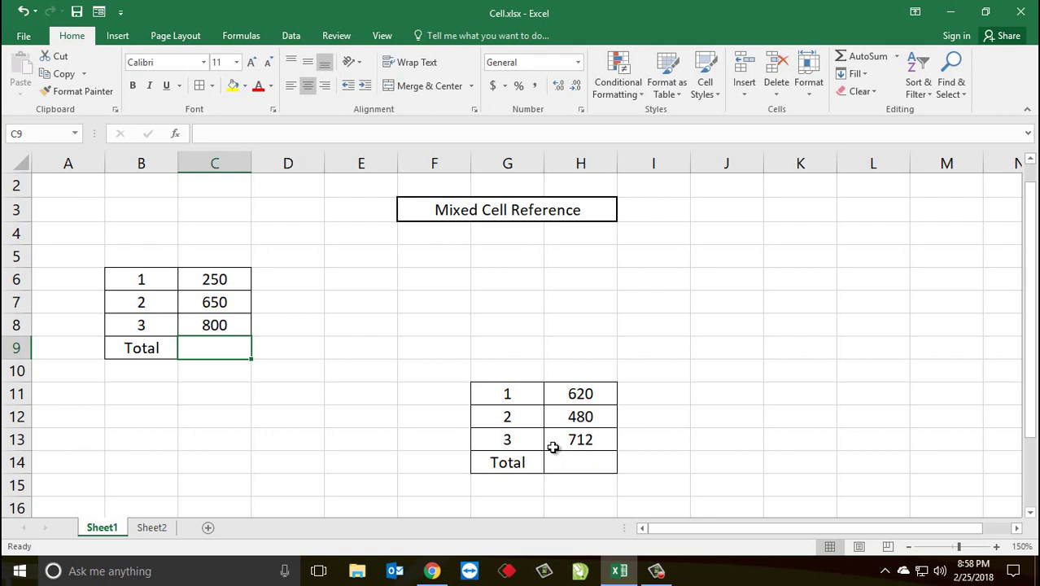
text(=)
key(Up)
key(Up)
key(Up)
text(+)
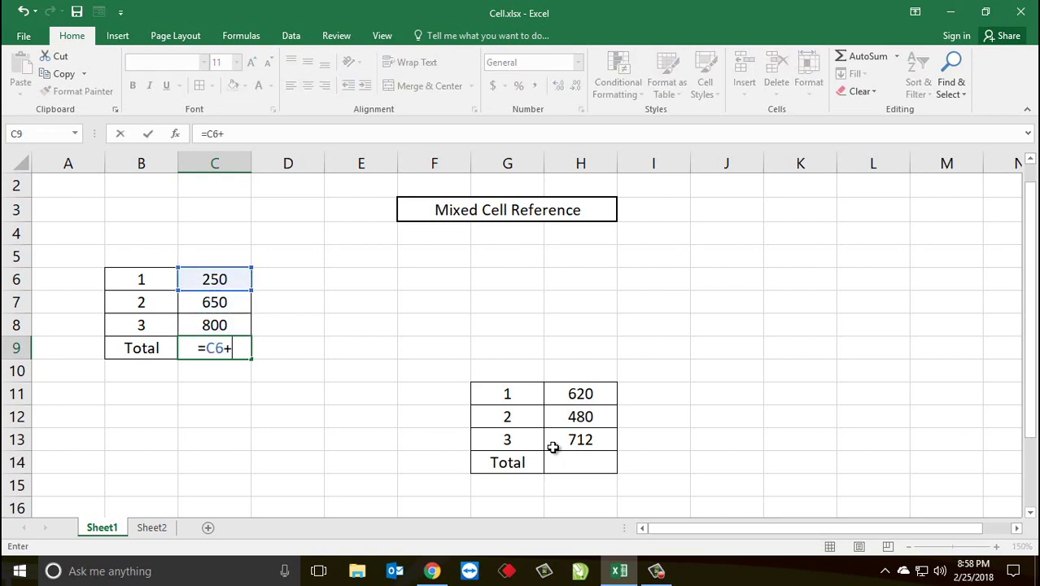
key(Up)
key(Up)
text(+)
key(Up)
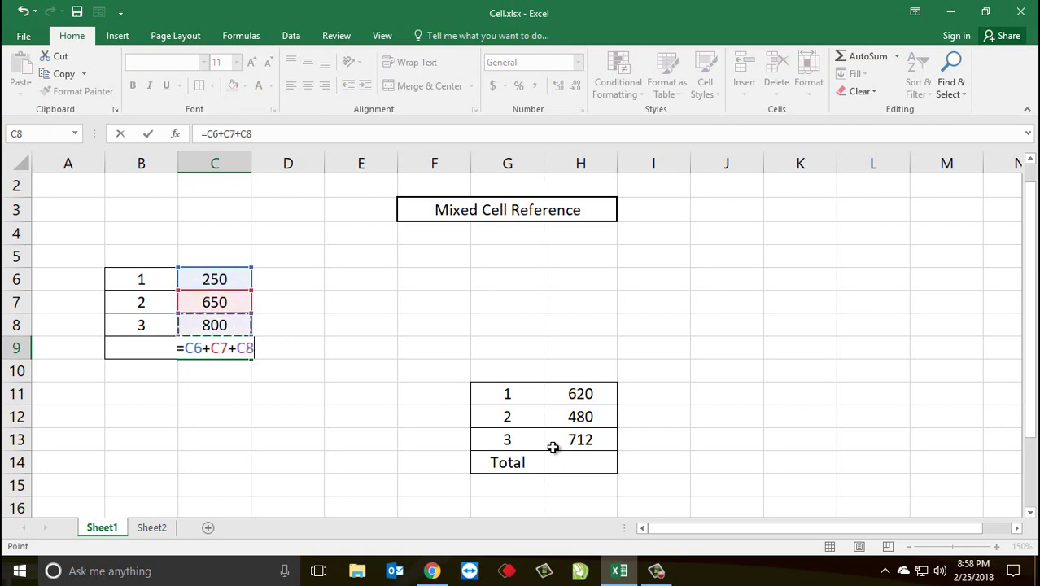
key(Return)
key(Left)
key(Up)
key(Right)
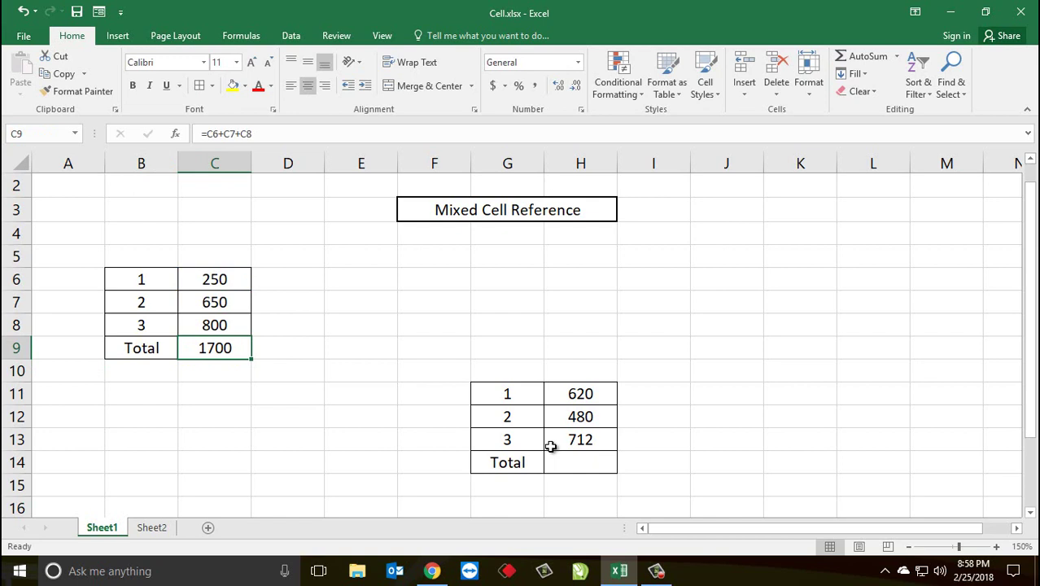
Step through the values in C6:C8, ending on the 250 in C6
key(Up)
key(Up)
key(Up)
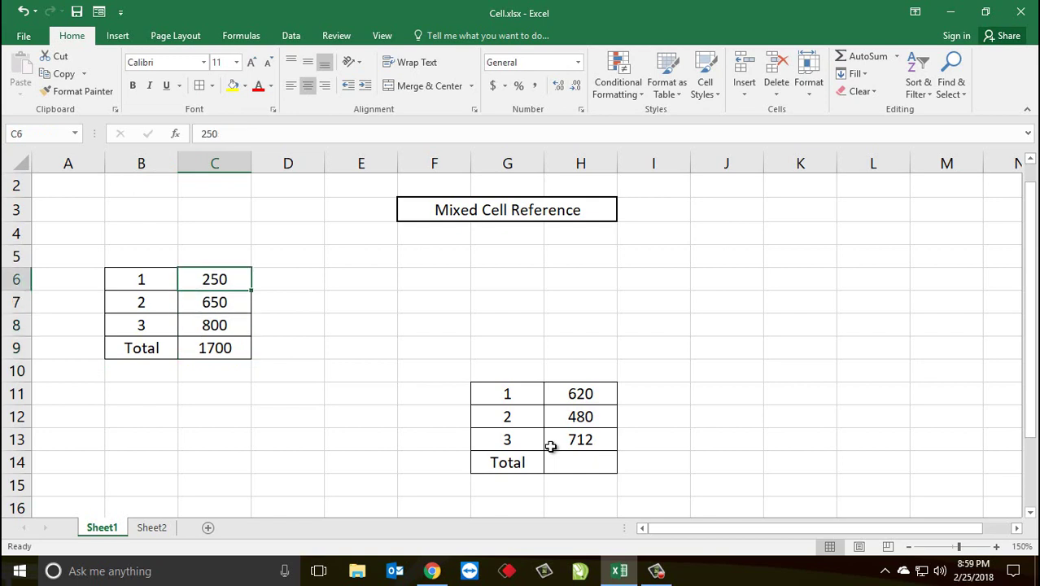
key(Down)
key(Down)
key(Up)
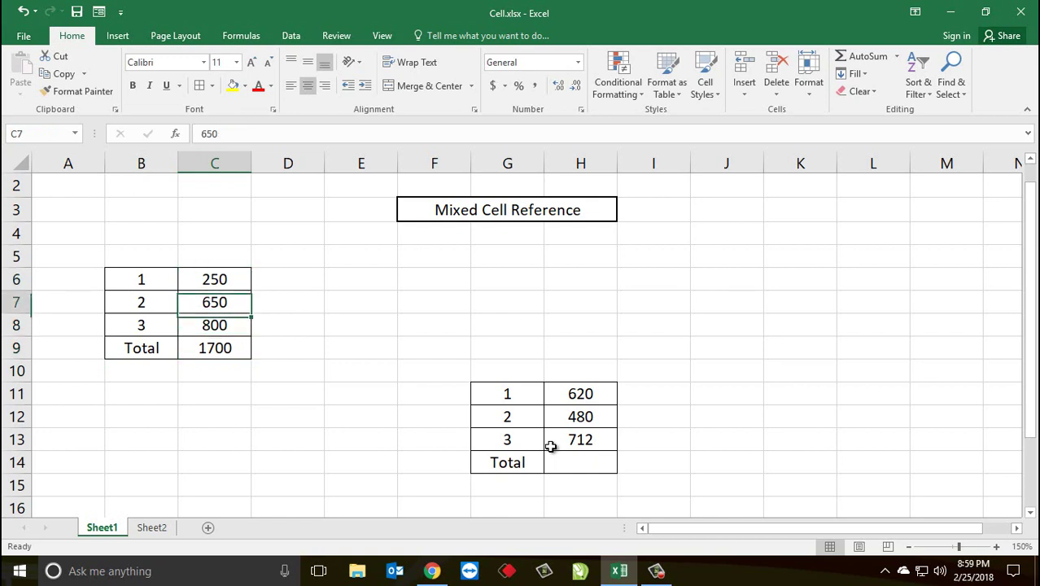
key(Up)
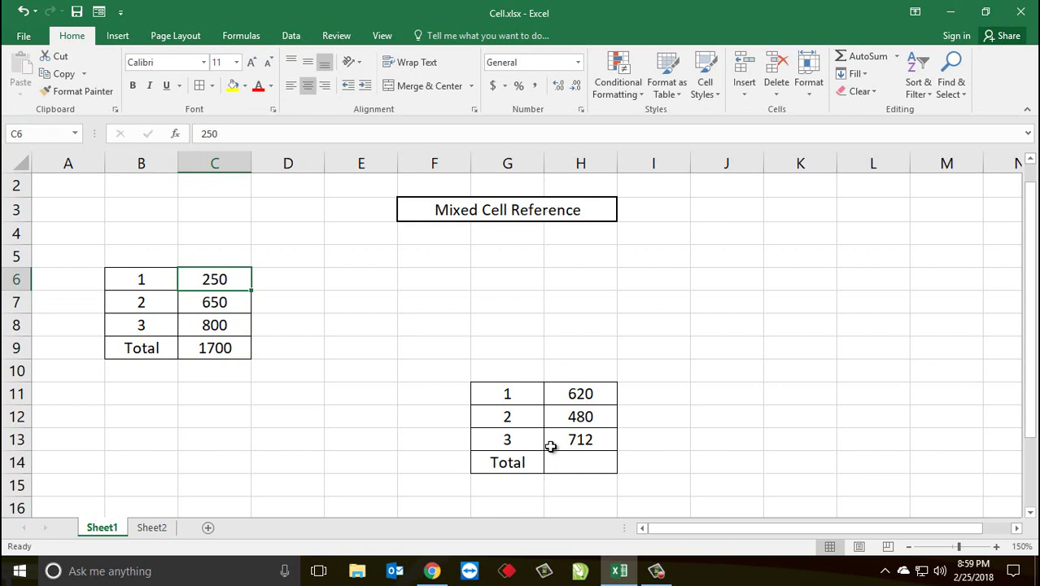
Edit C9's formula and lock the column of the first reference as $C6
key(Down)
key(Down)
key(Down)
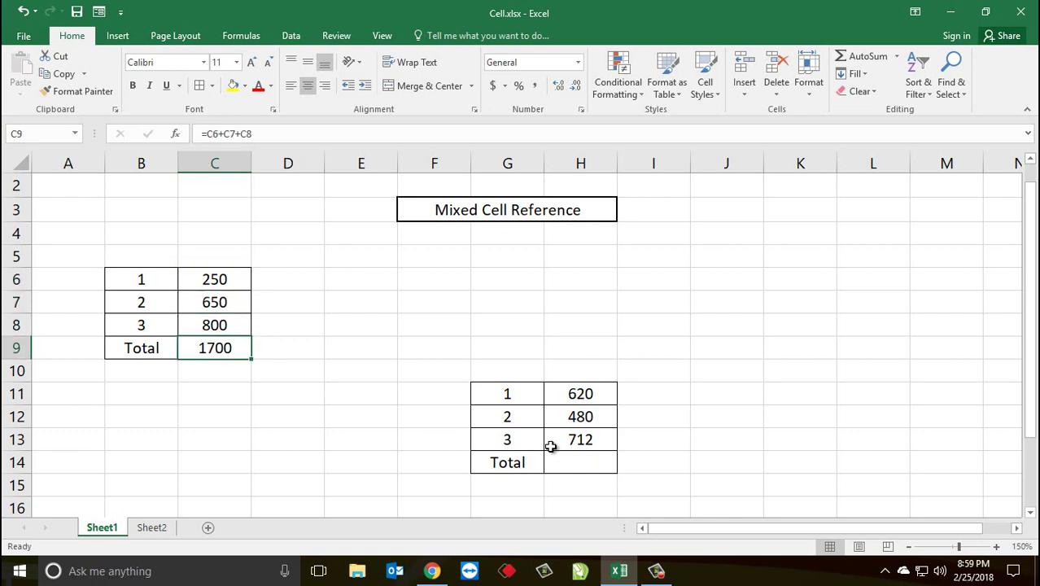
key(F2)
key(Left)
key(Left)
key(Left)
key(Left)
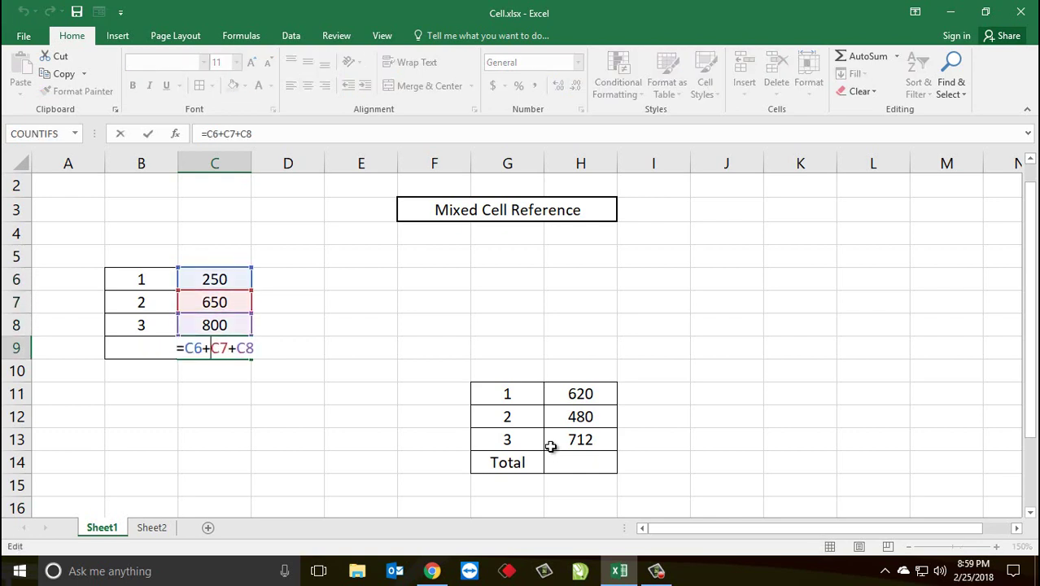
key(Left)
key(Left)
key(Left)
key(Right)
key(Left)
key(Right)
key(Left)
key(Right)
key(Left)
text($)
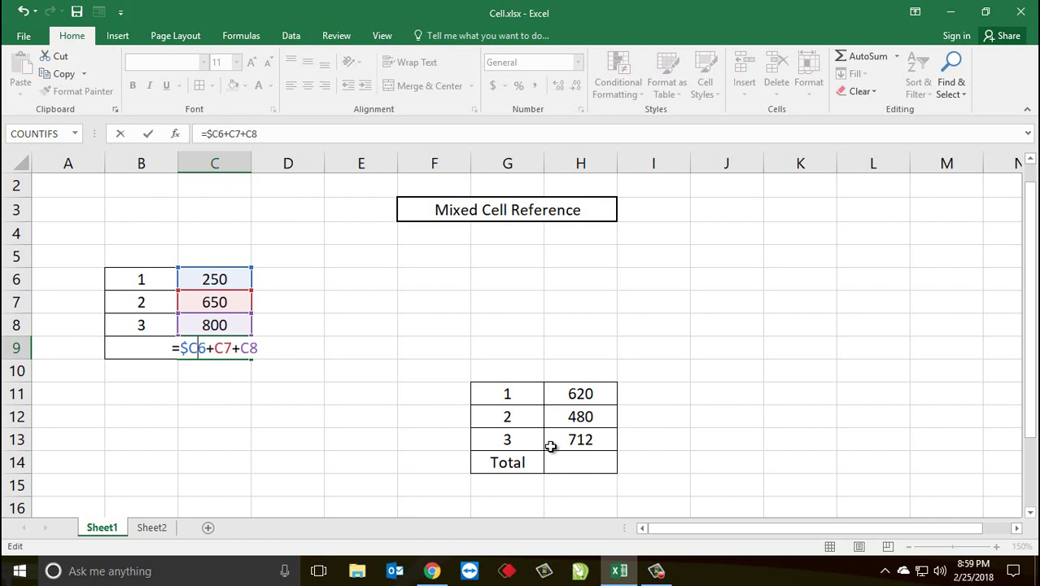
Lock the columns of C7 and C8 too, making =$C6+$C7+$C8 (1700)
key(Right)
text($)
key(Right)
key(Right)
key(Right)
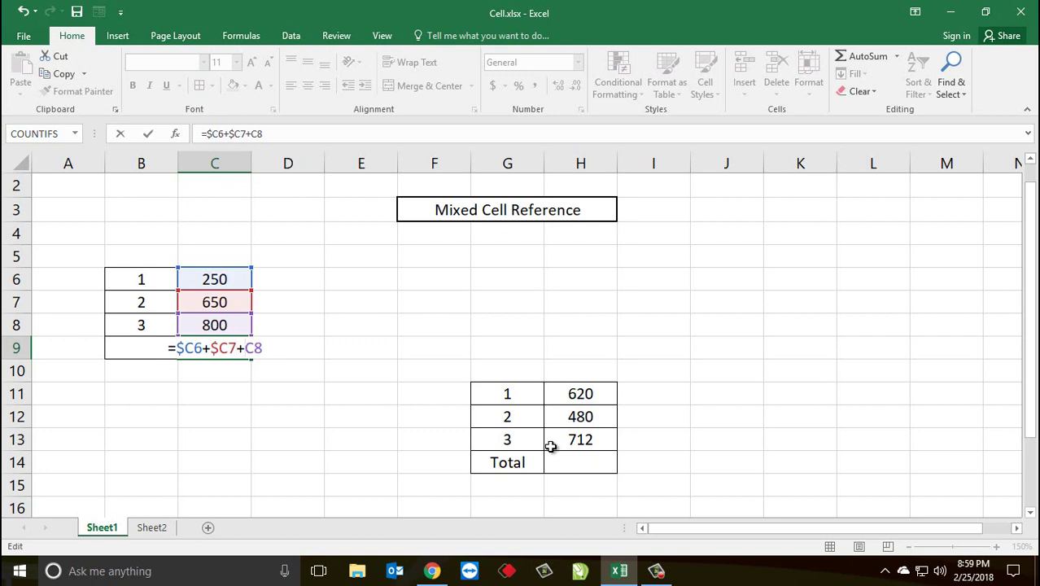
text($)
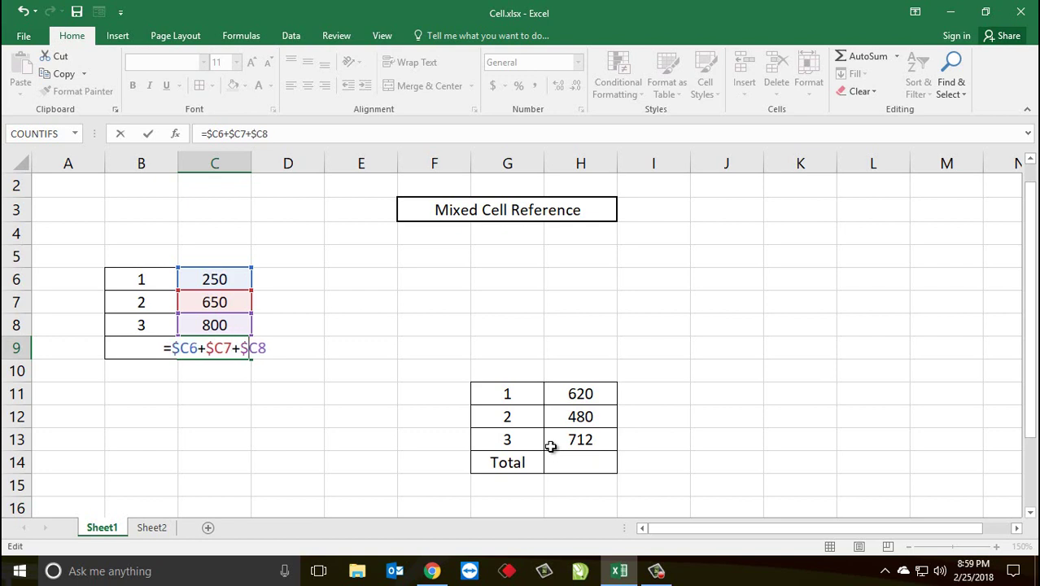
key(Return)
key(Up)
key(Up)
key(Down)
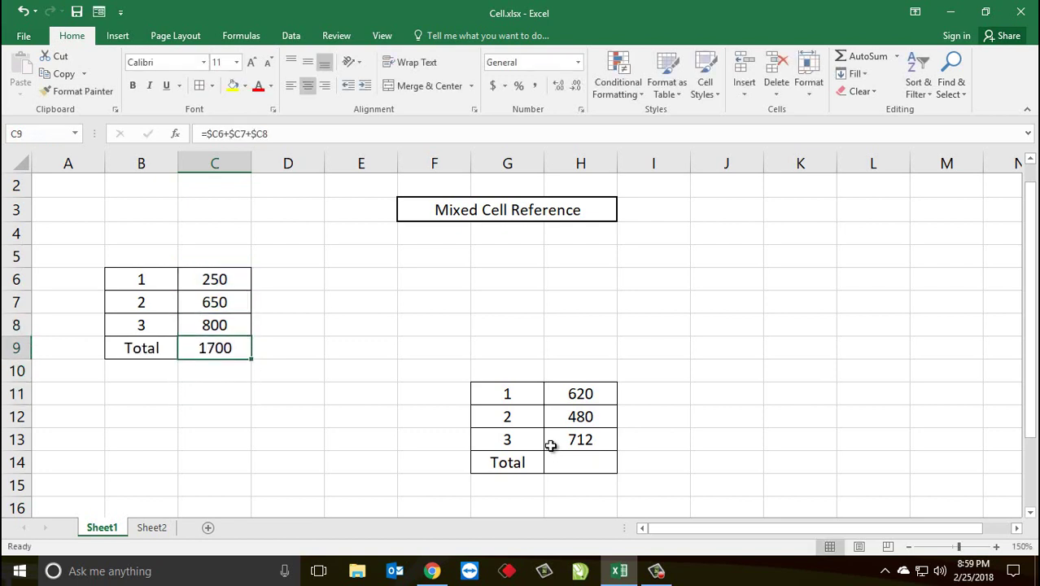
Paste C9's =$C6+$C7+$C8 into H14 and inspect it: =$C11+$C12+$C13, showing 0
key(ctrl+c)
key(ctrl+Down)
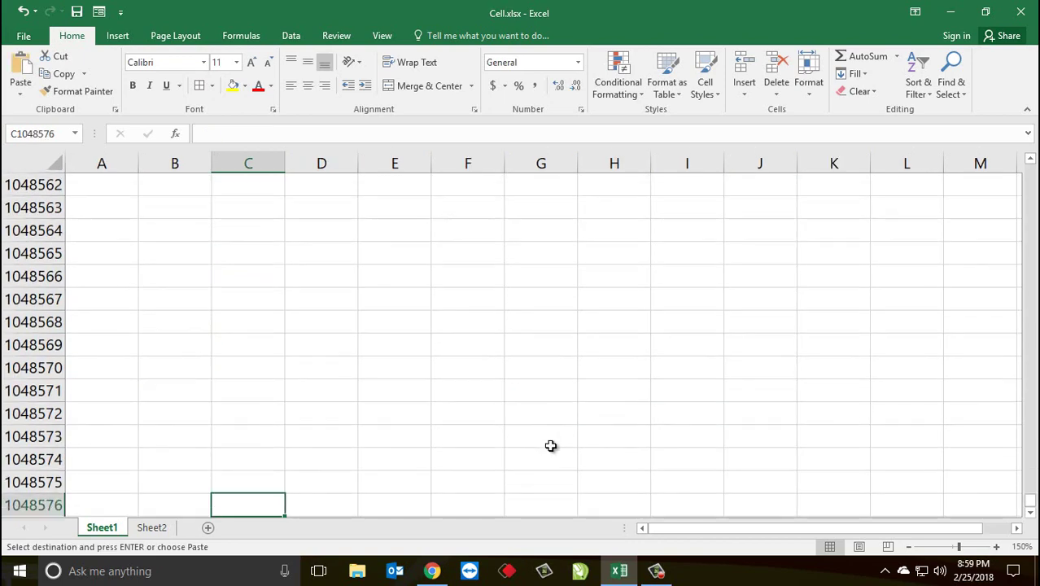
key(ctrl+Up)
key(Right)
key(Right)
key(Right)
key(Right)
key(Right)
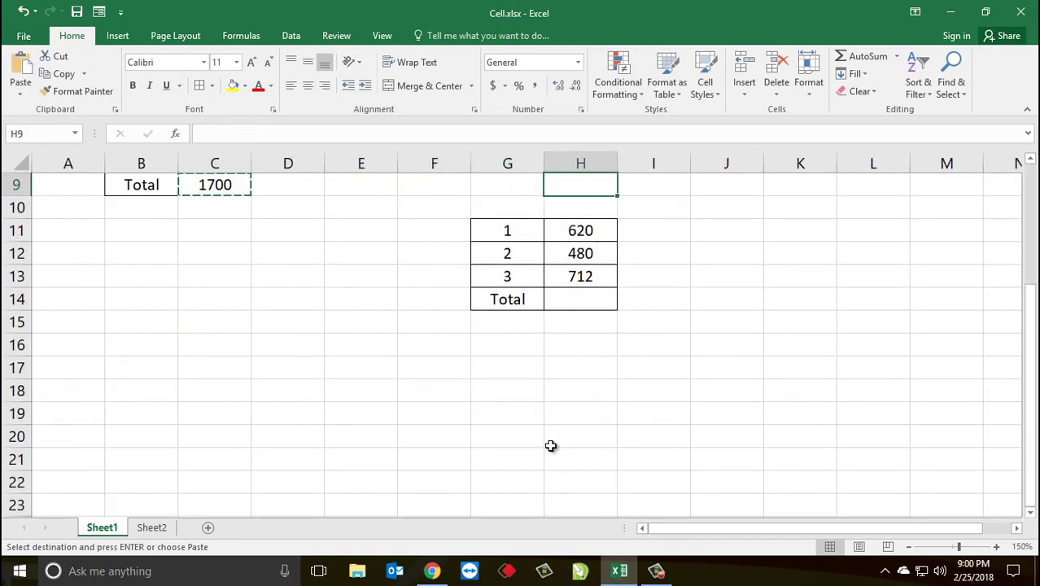
key(Down)
key(Down)
key(Down)
key(Down)
key(Down)
key(ctrl+v)
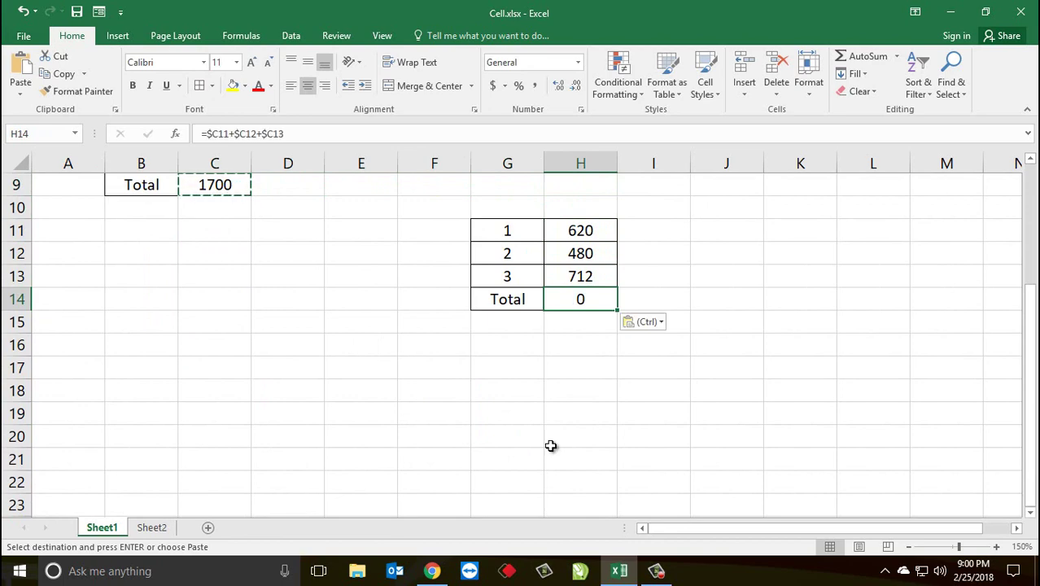
key(Escape)
key(Up)
key(Up)
key(Up)
key(Up)
key(Down)
key(Down)
key(Down)
key(Down)
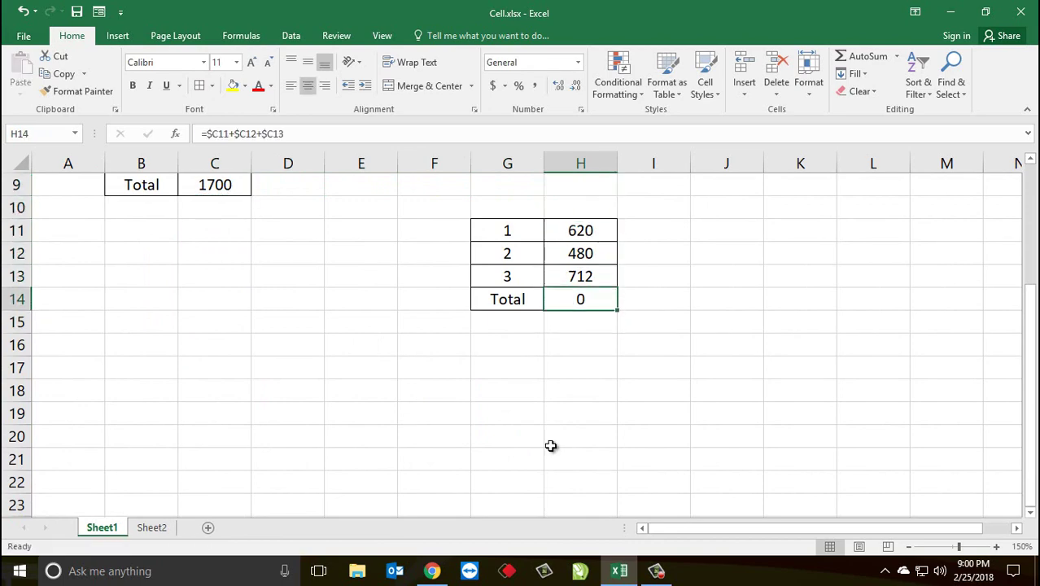
key(F2)
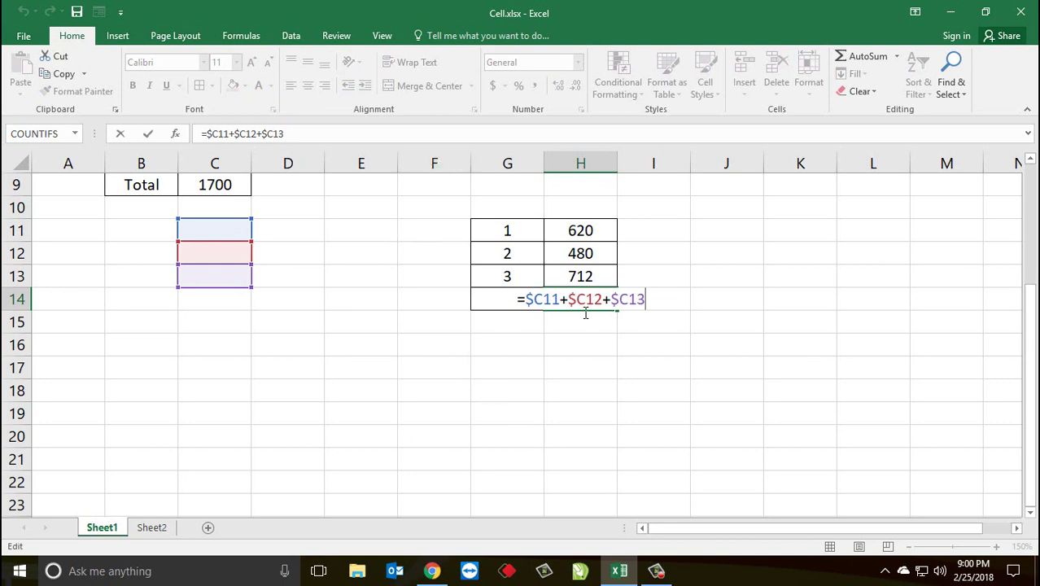
click(1028, 241)
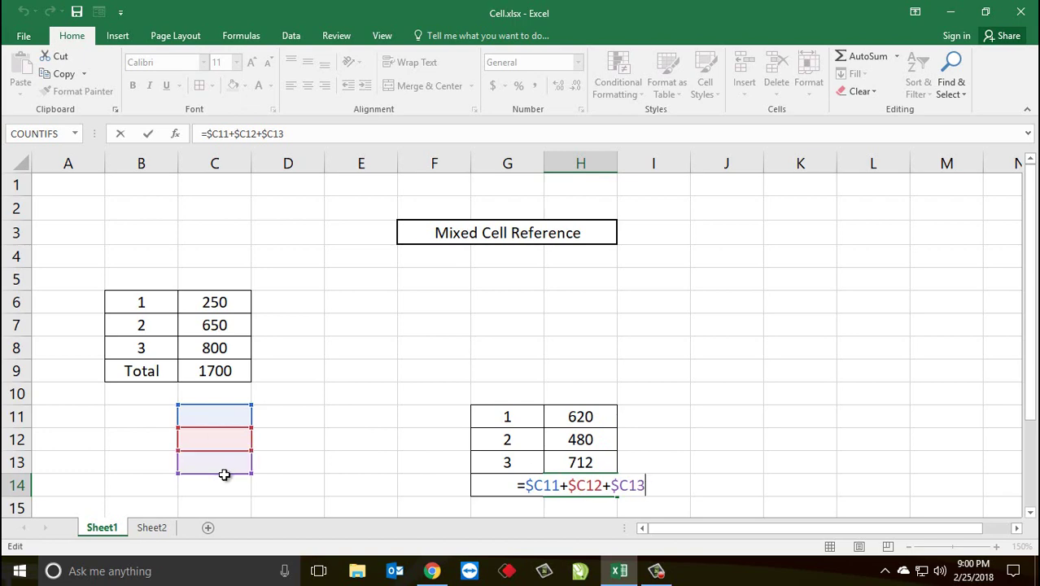
Commit H14's formula and clear it, leaving the second table's Total empty
key(ctrl+Return)
key(Delete)
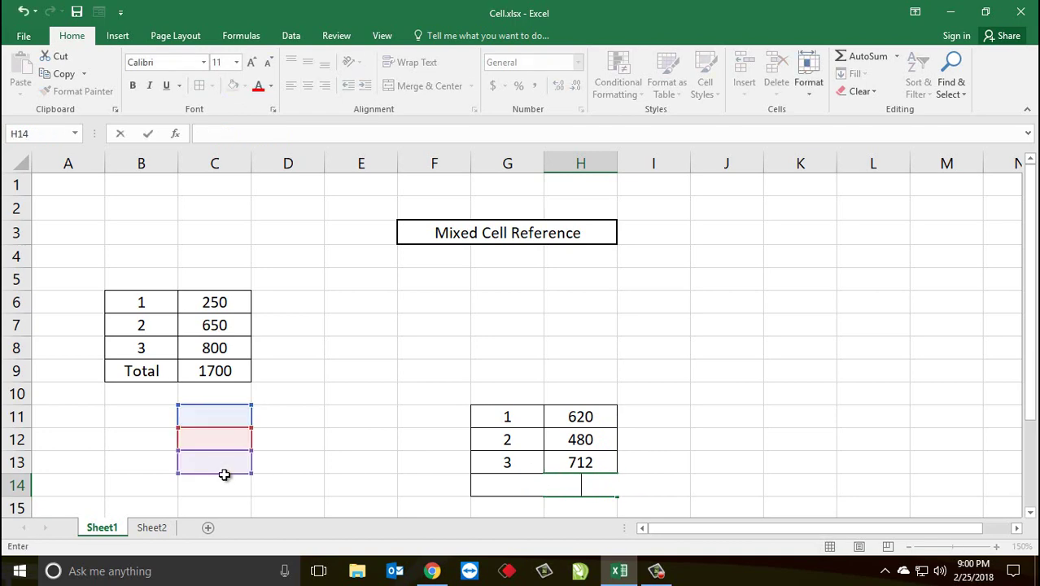
key(Left)
key(Left)
key(Left)
key(Left)
key(Left)
key(Up)
key(Up)
key(Up)
key(Up)
key(Up)
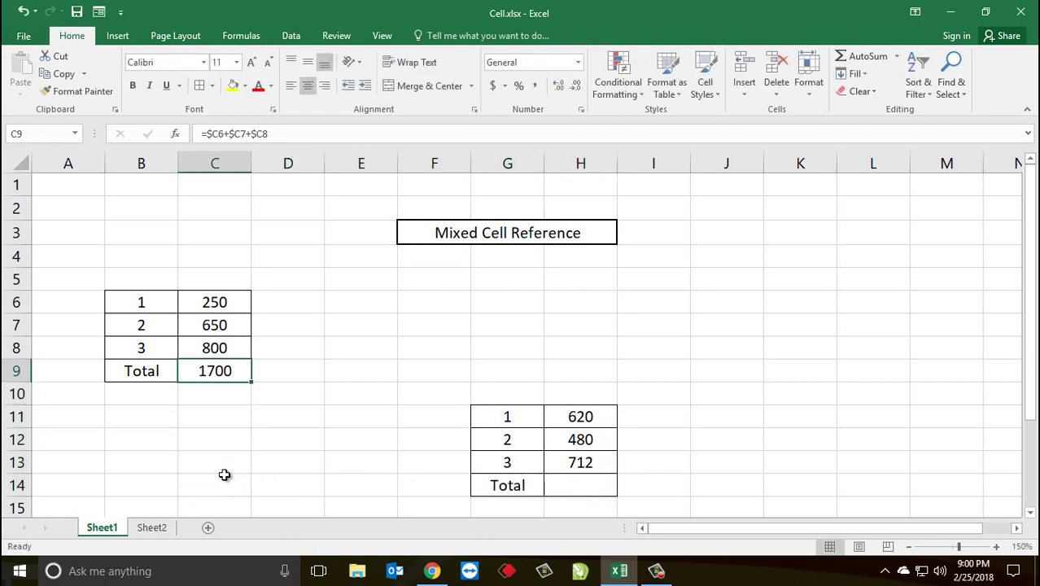
Move each $ in C9 before the row numbers, giving =C$6+C$7+C$8 (1700)
key(F2)
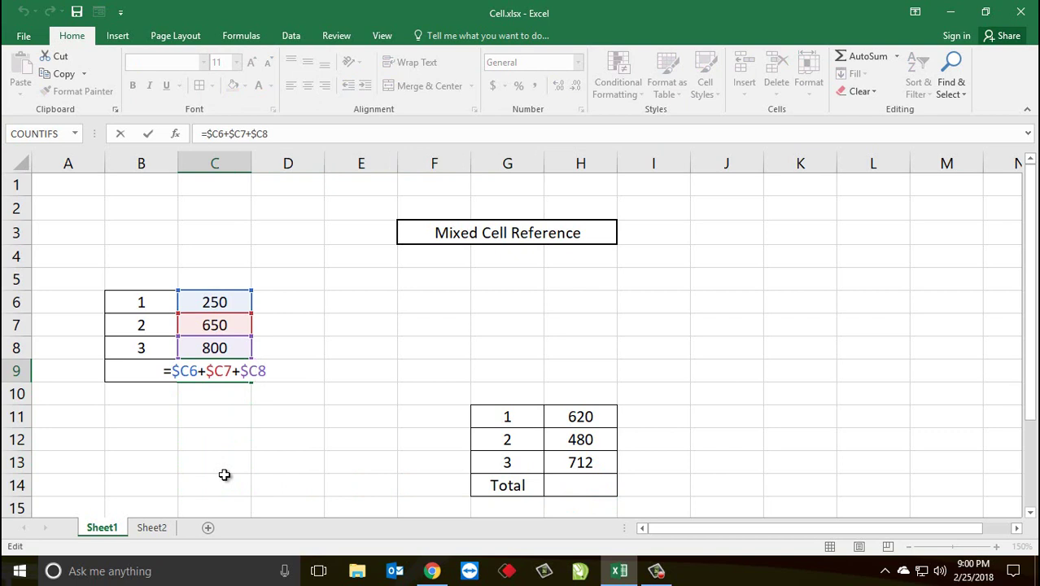
text($)
key(Left)
key(Left)
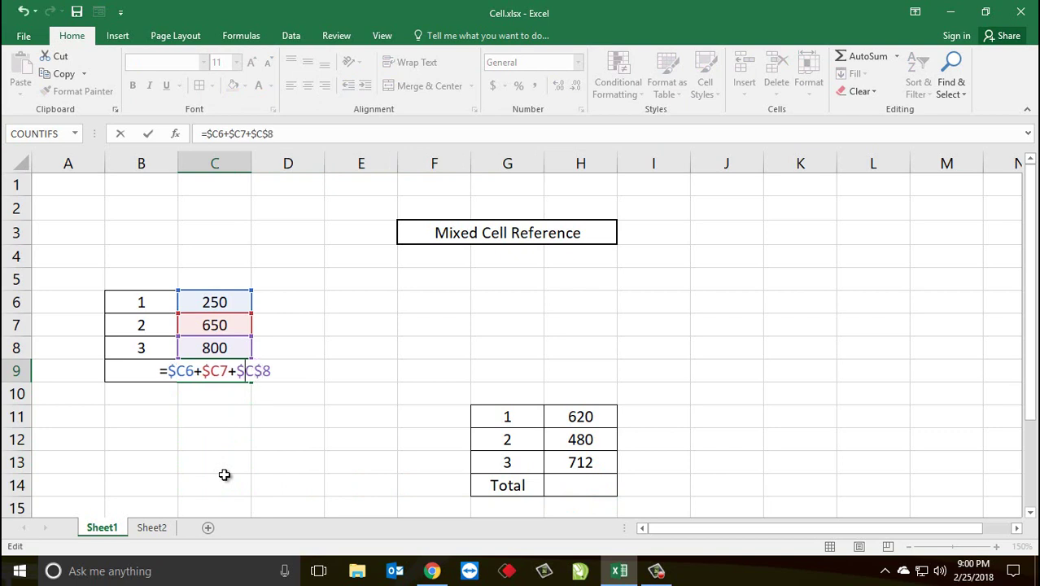
key(BackSpace)
key(Left)
key(Left)
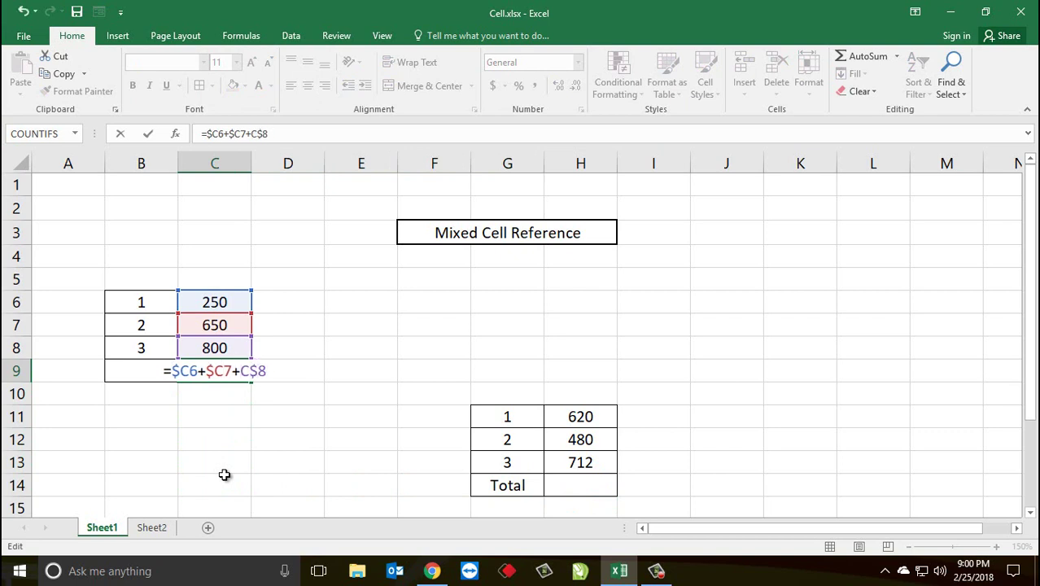
text($)
key(Left)
key(Left)
key(BackSpace)
key(Left)
key(Left)
text($)
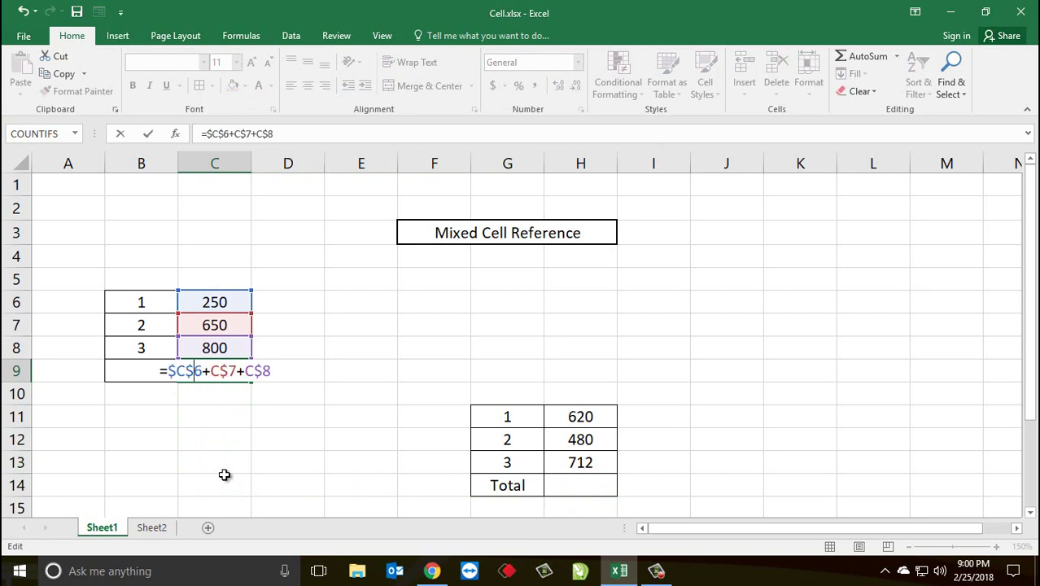
key(Left)
key(Left)
key(BackSpace)
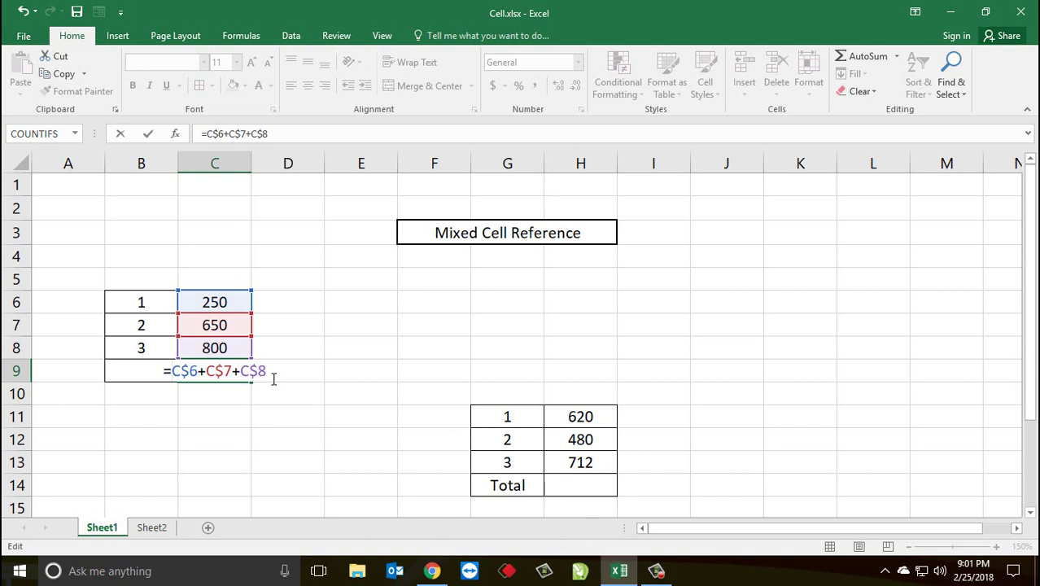
key(Return)
Paste the row-locked C9 formula into H14 and inspect its shifted references =H$6+H$7+H$8
click(232, 376)
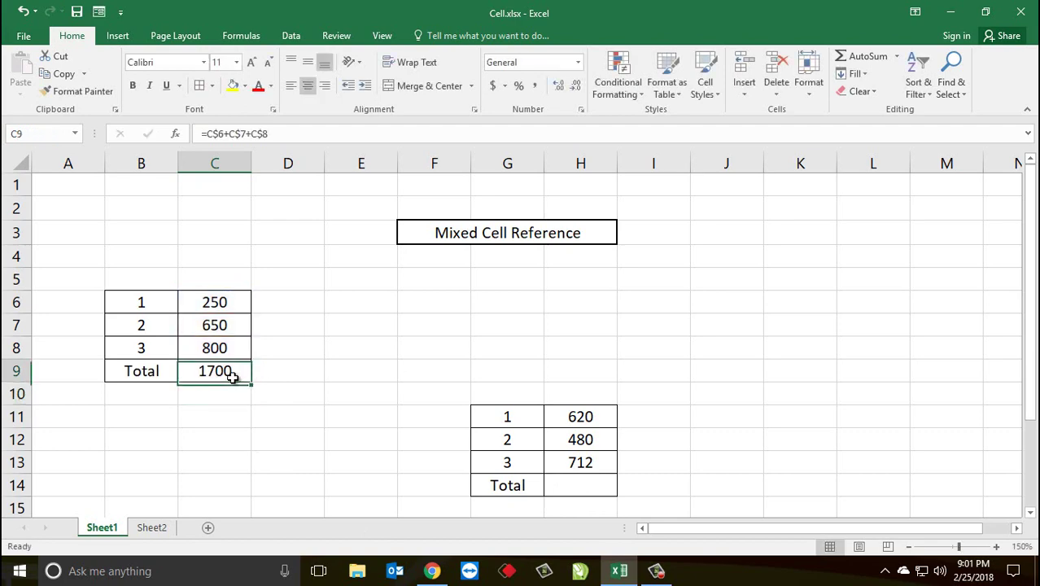
key(ctrl+c)
double_click(233, 378)
key(ctrl+Up)
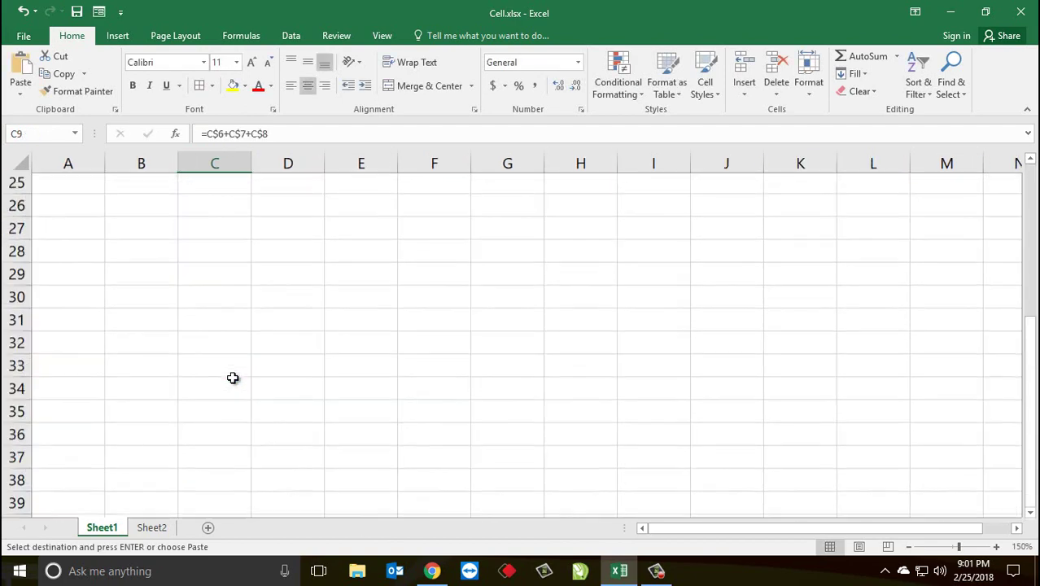
key(Right)
key(Right)
key(Right)
key(Right)
key(Down)
key(Down)
key(Down)
key(Down)
key(Right)
key(Down)
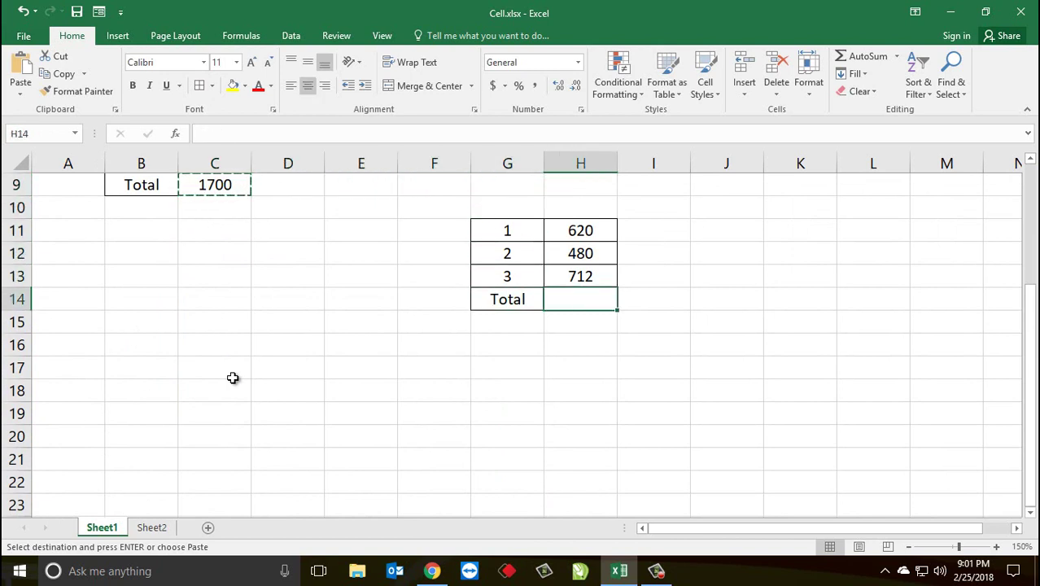
key(ctrl+v)
key(Escape)
key(Up)
key(Up)
key(Down)
key(Down)
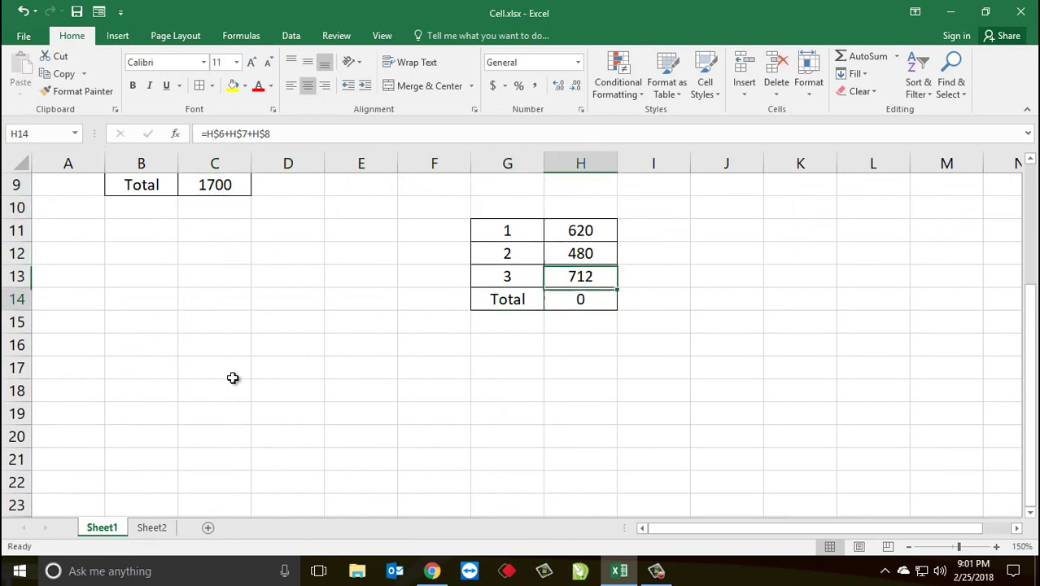
key(F2)
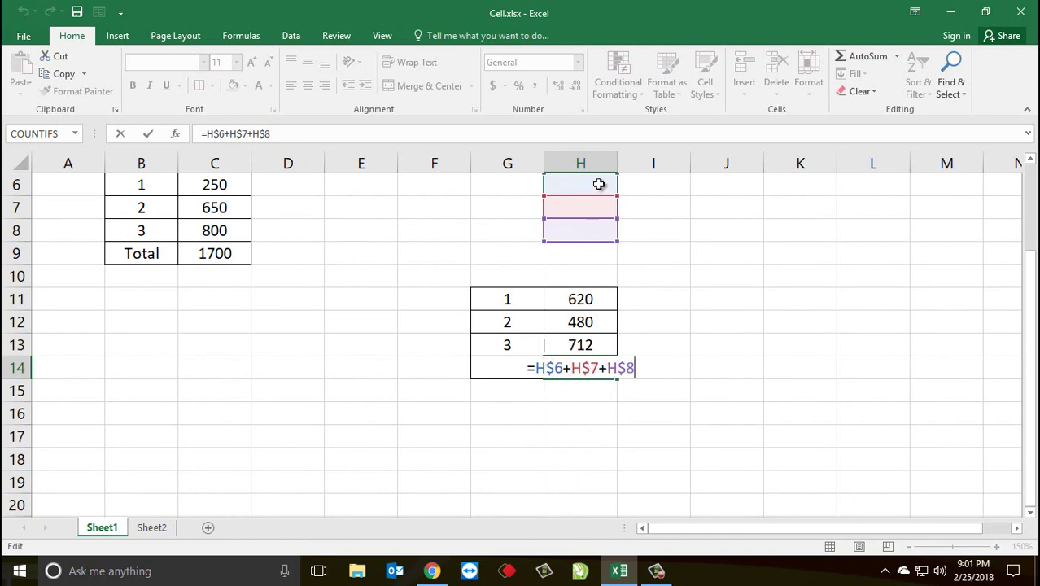
click(232, 253)
click(611, 368)
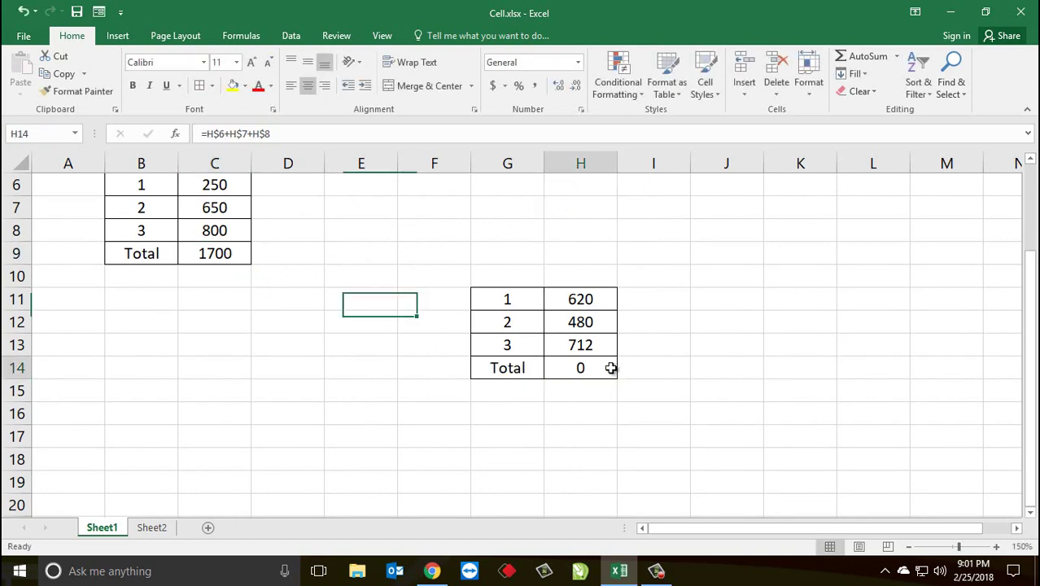
scroll(544, 385, up, 1)
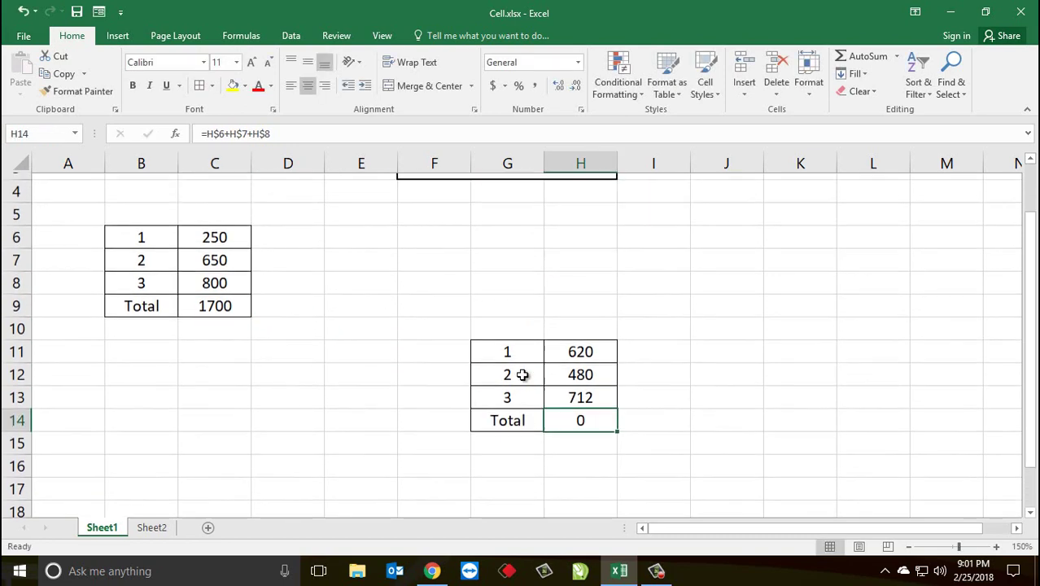